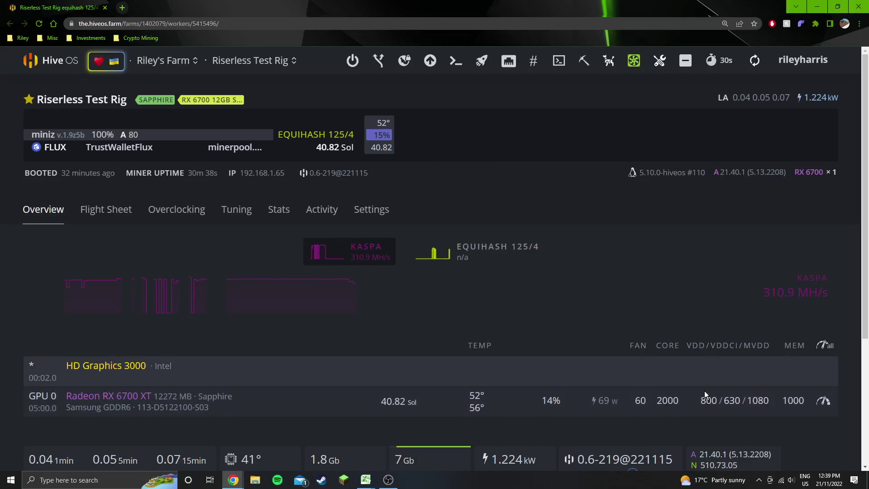
- Review the RX 6700 XT overclock fields from core clock to SoC VDDmax, then cancel unchanged
left_click(826, 344)
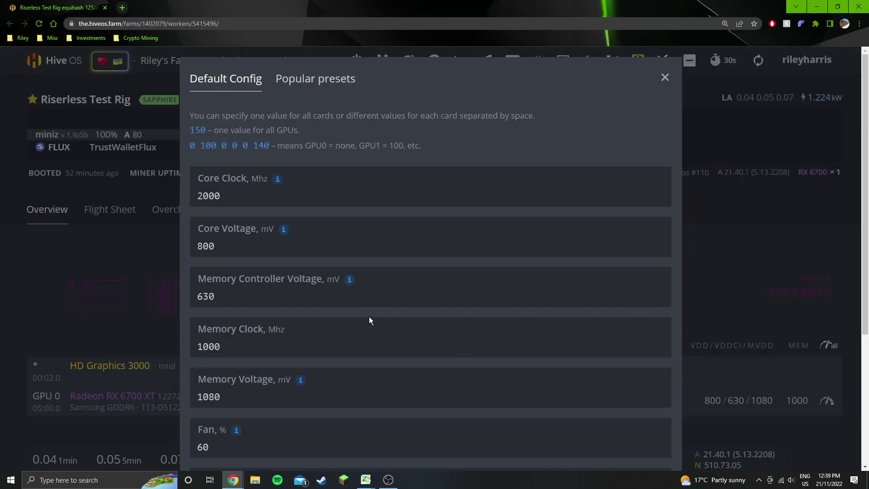
left_click(377, 190)
scroll(377, 216, "down", 2)
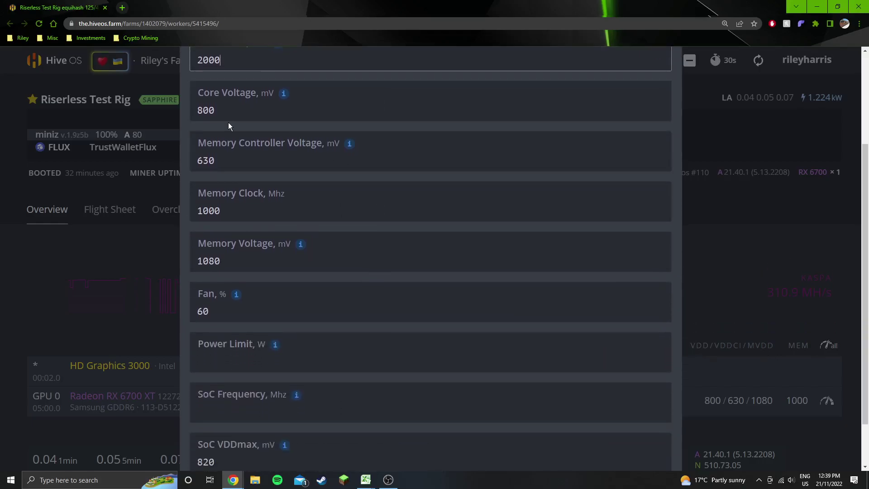
left_click(231, 117)
left_click(238, 161)
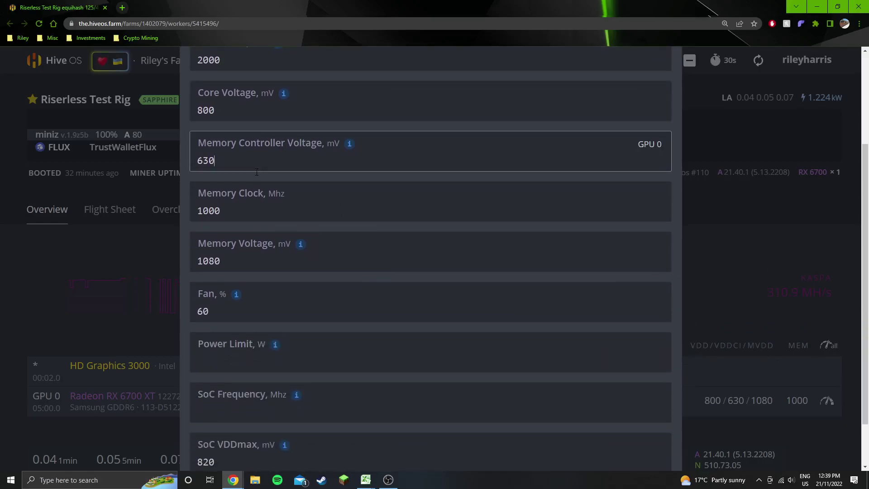
scroll(257, 176, "down", 2)
left_click(244, 151)
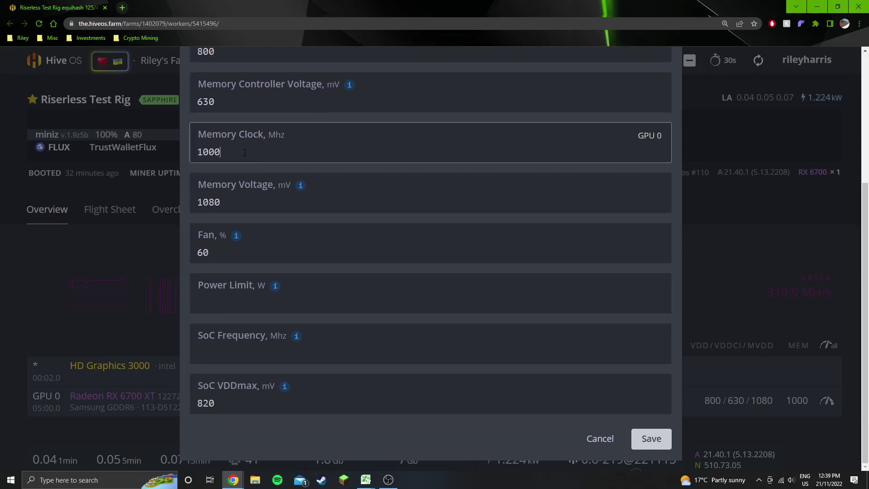
left_click(238, 201)
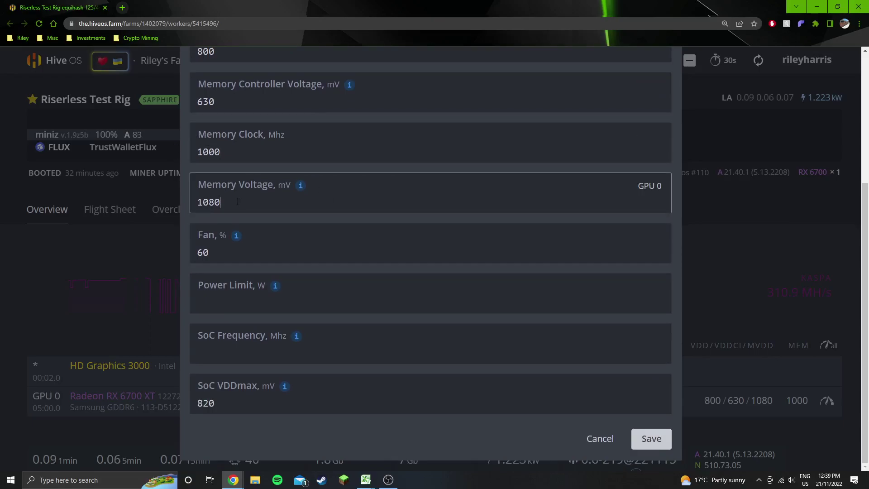
left_click(267, 253)
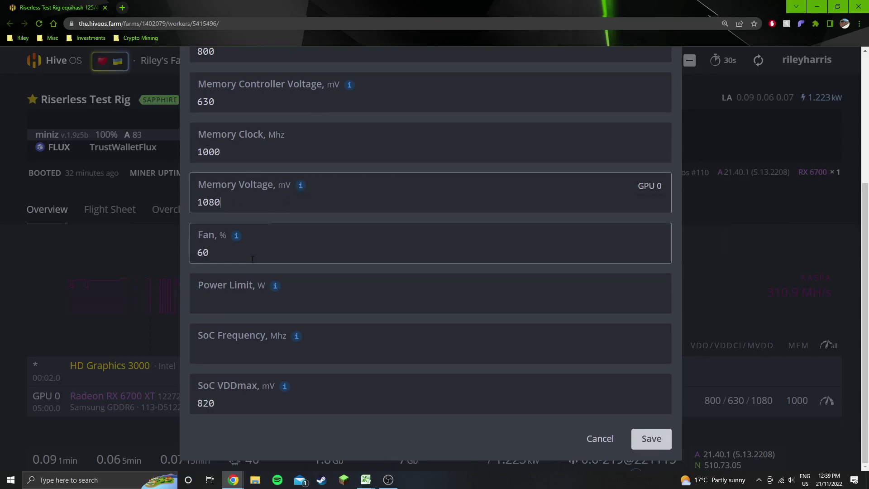
left_click(242, 403)
left_click(599, 438)
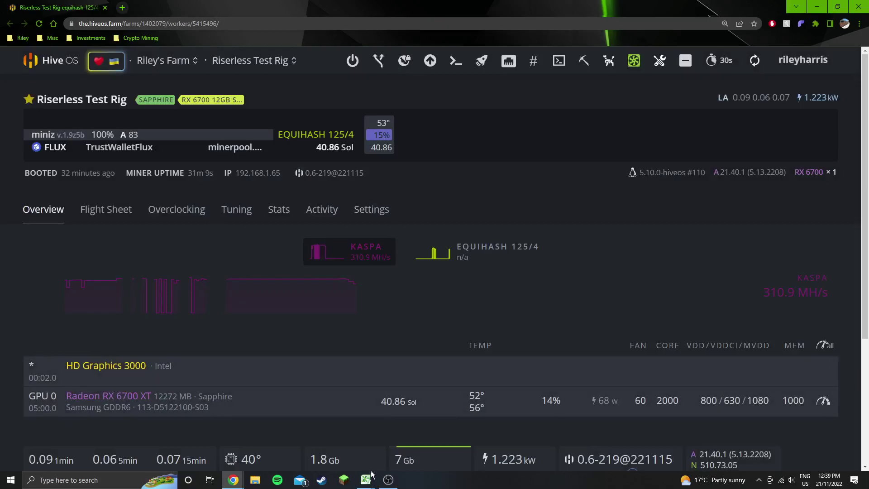
- In Excel, show the 6700XT's 40.8 Sols, 84.5 W (68-70 W reported) and 0.4828 efficiency
mouse_move(365, 480)
left_click(409, 444)
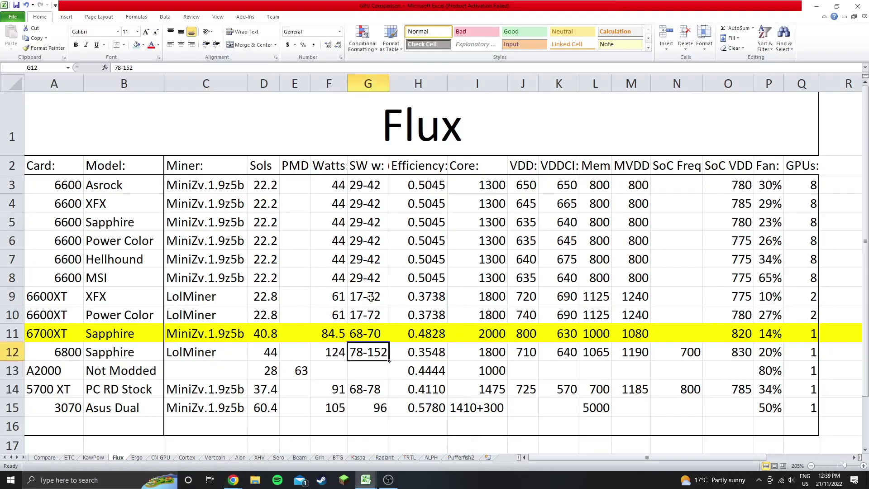
left_click(270, 332)
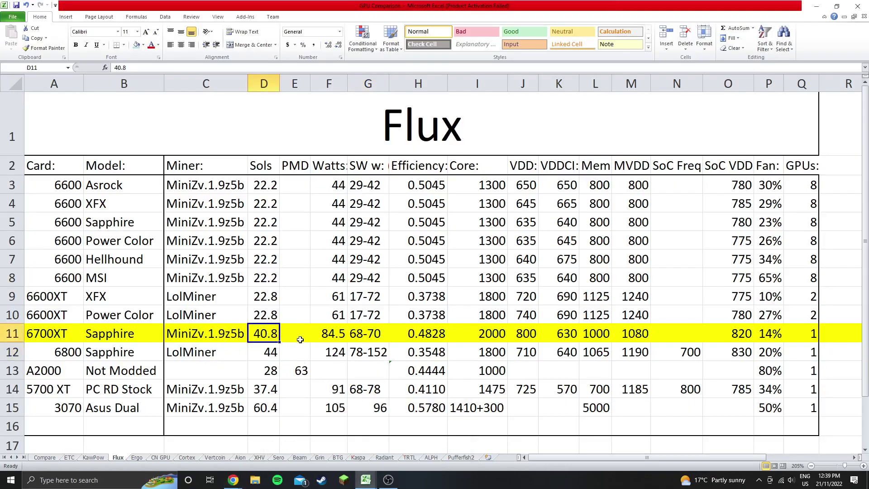
left_click(333, 329)
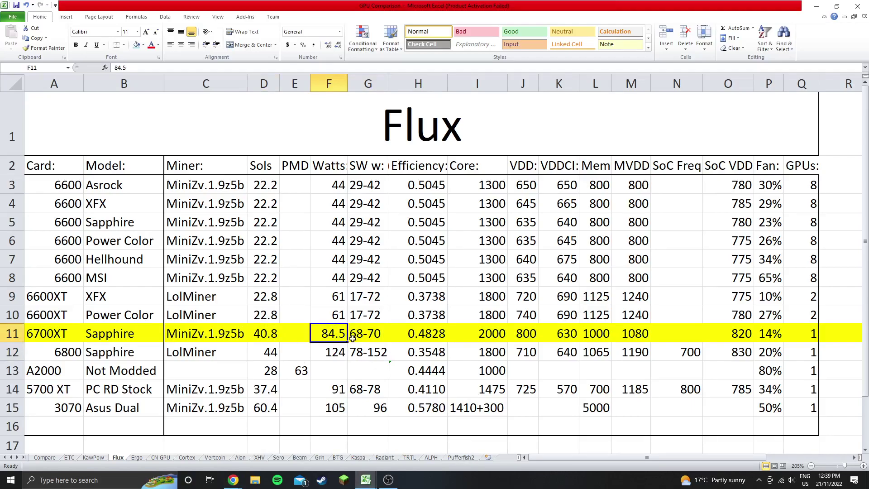
left_click(367, 333)
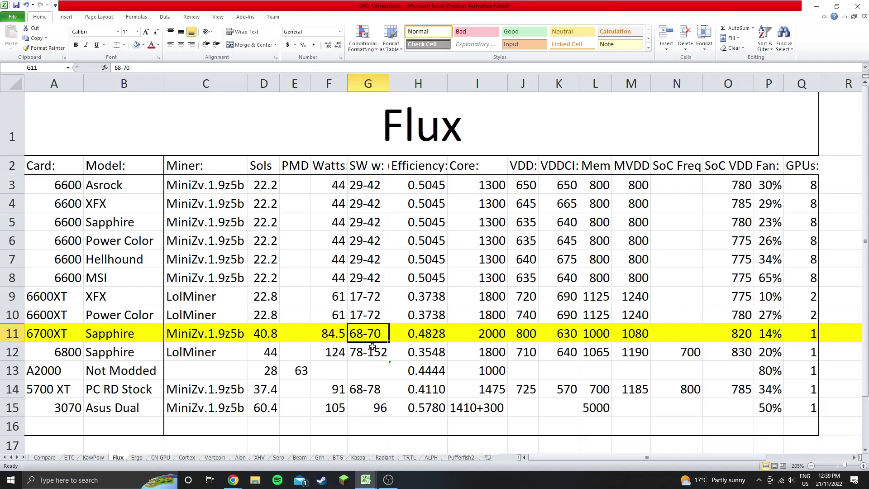
left_click(326, 334)
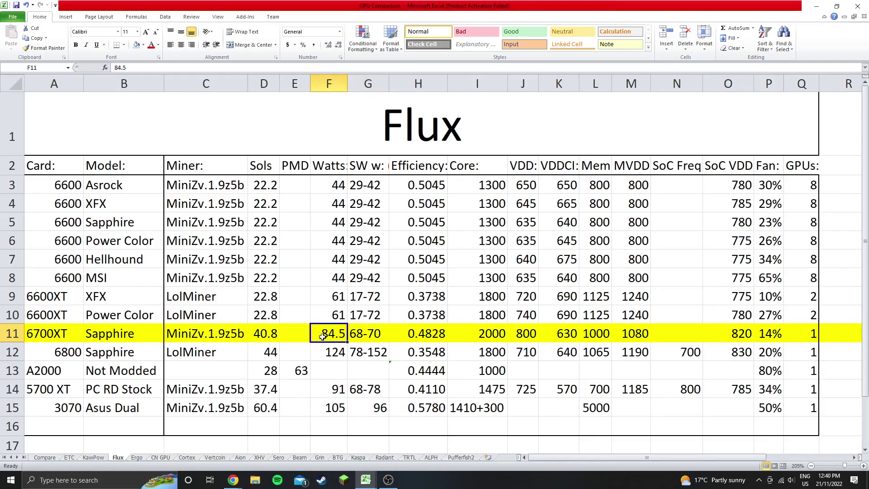
left_click(411, 332)
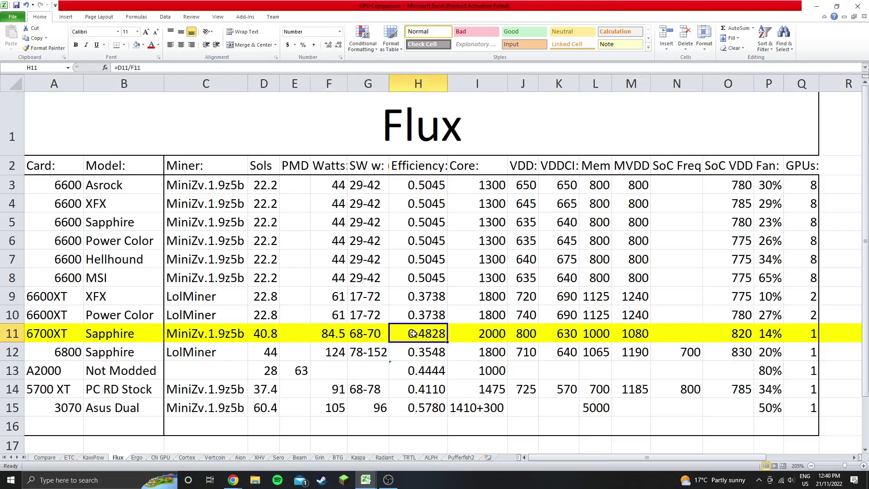
- Highlight the 6700XT's overclock values, from core 2000 to SoC VDD 820
mouse_move(471, 333)
left_mouse_down()
mouse_move(774, 330)
mouse_move(740, 331)
left_mouse_up()
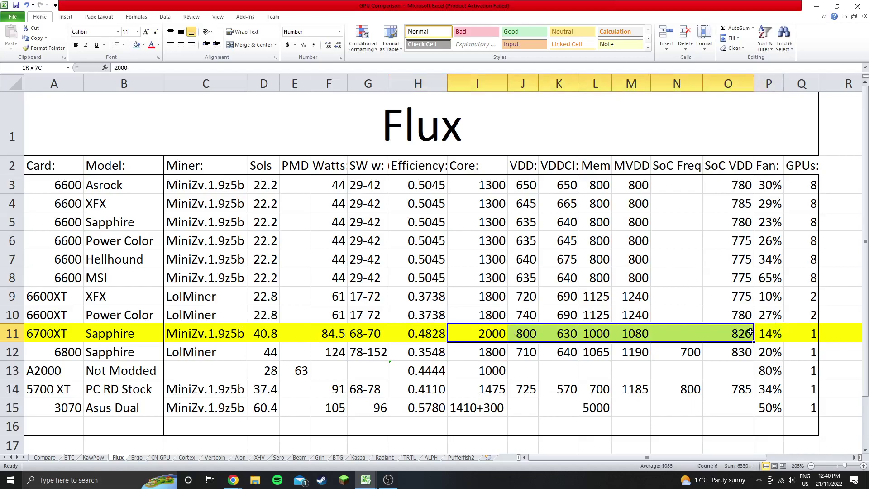
left_click(737, 335)
left_click(479, 336)
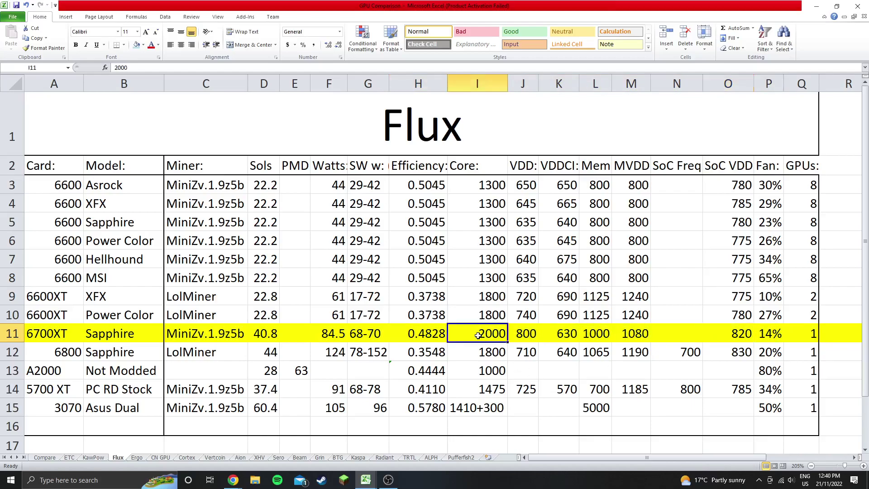
left_click_drag(478, 333, 726, 332)
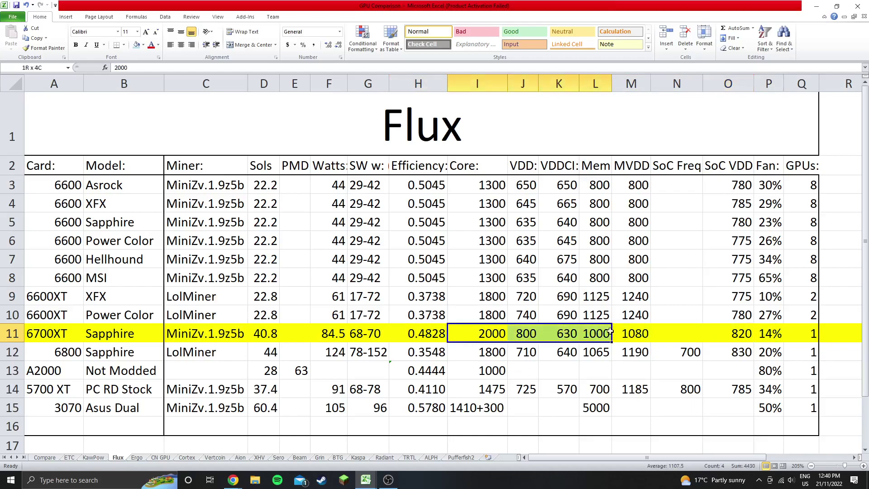
left_click(726, 333)
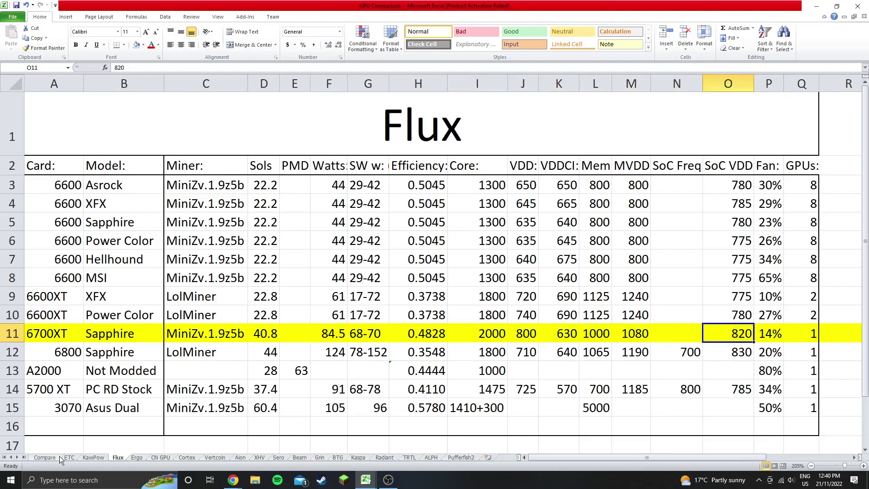
left_click(44, 457)
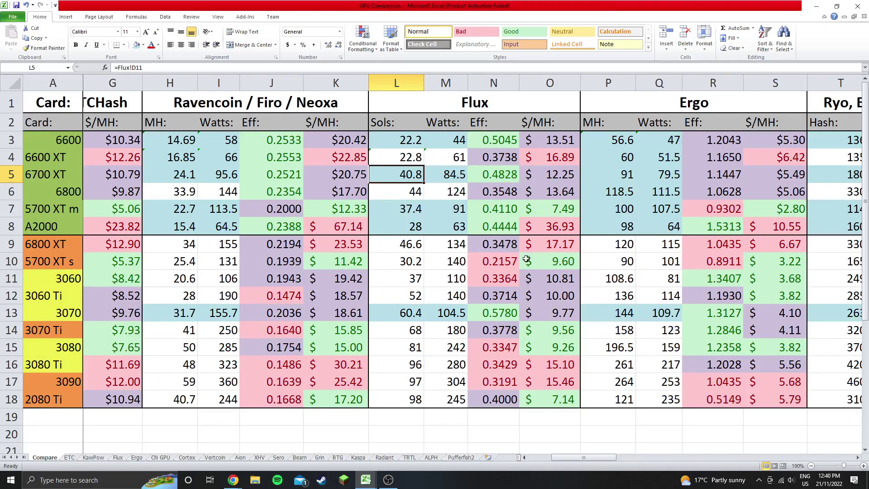
left_click(502, 140)
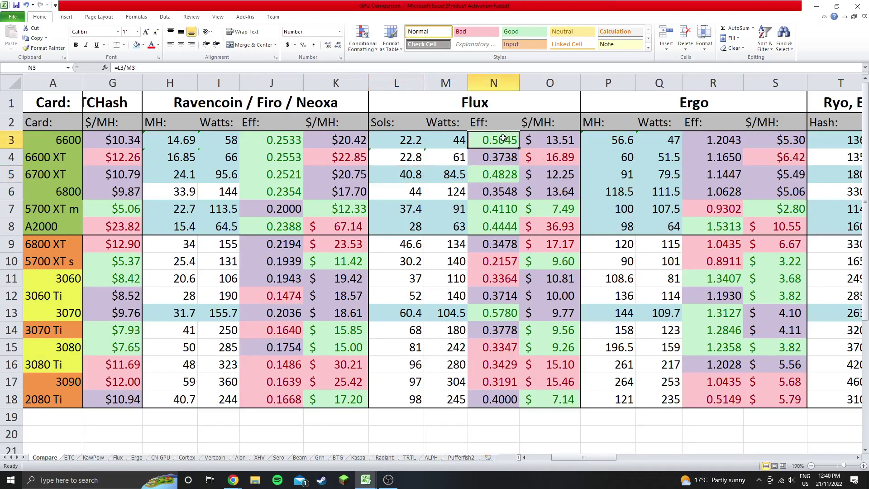
left_click(500, 174)
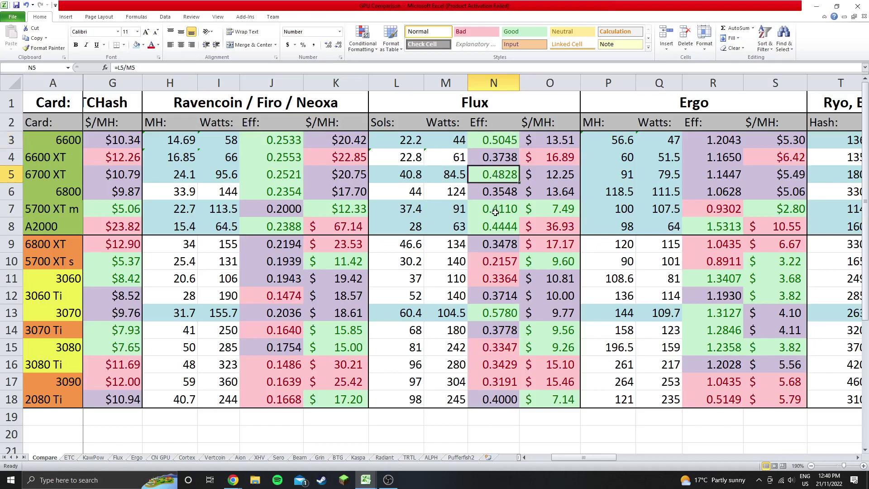
left_click(480, 211)
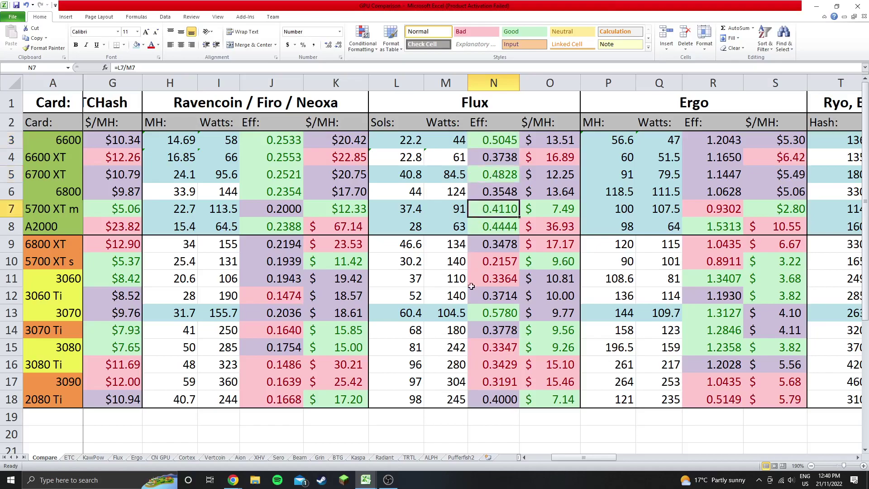
left_click(492, 314)
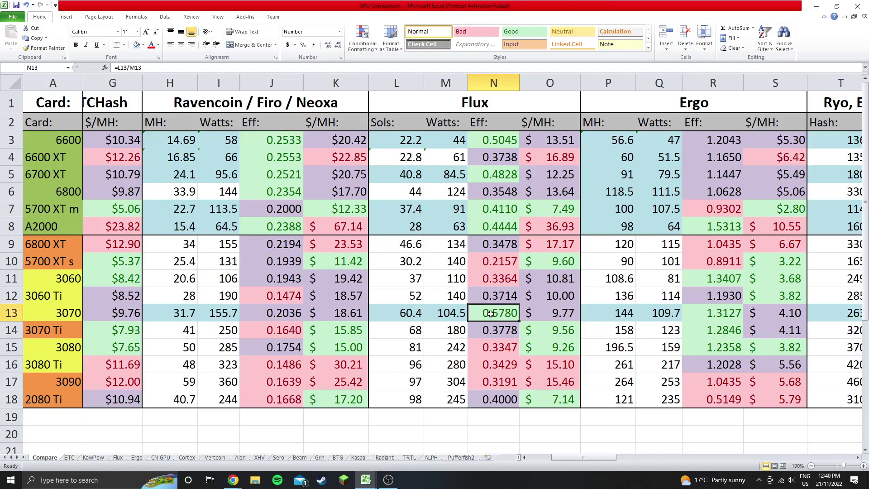
left_click(421, 312)
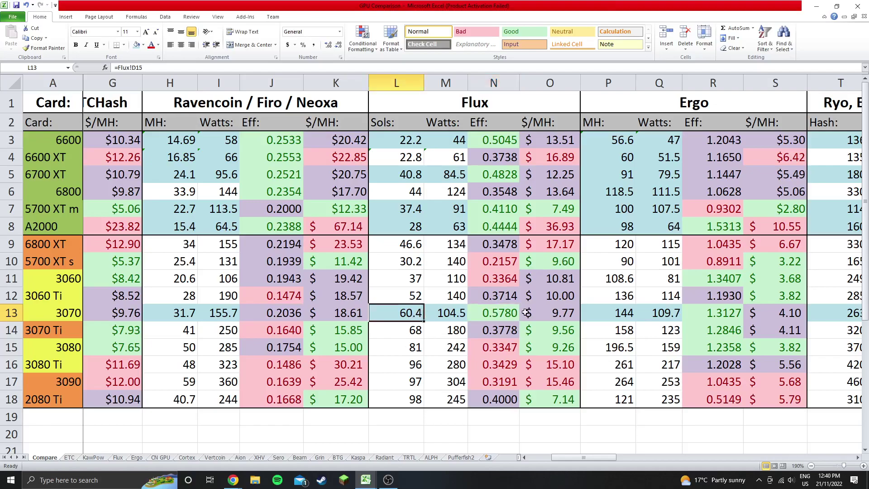
left_click(503, 312)
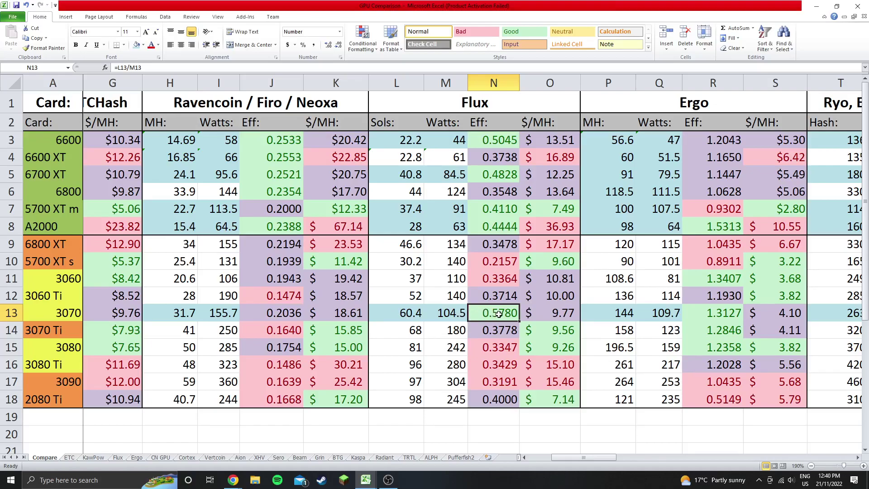
left_click(474, 140)
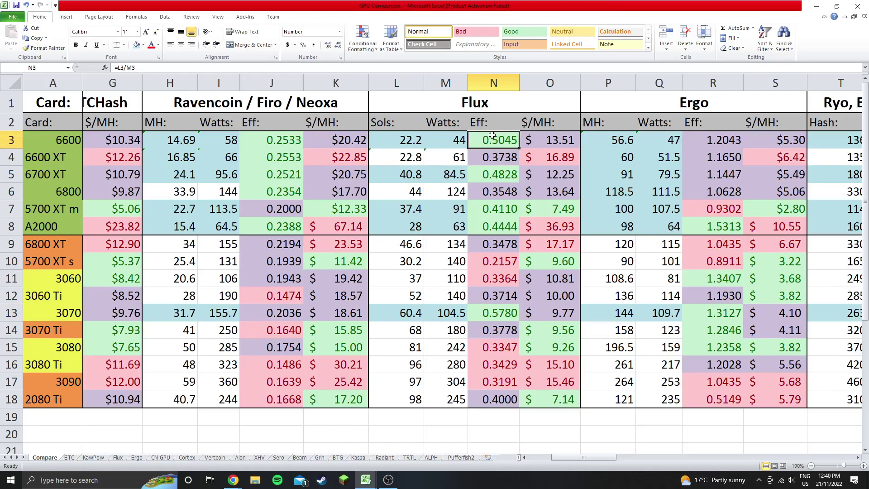
left_click(496, 175)
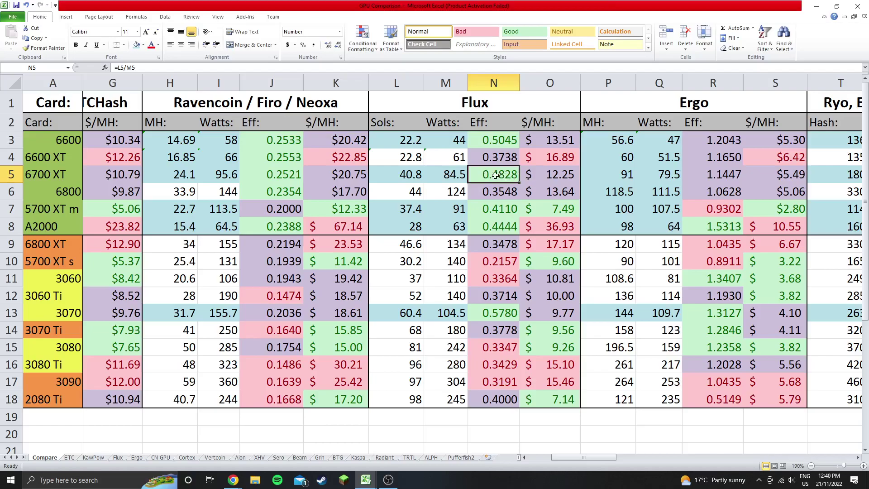
- Check the 6700 XT hashrate source and efficiency formula, then the rows 12–16 Flux figures
left_click(412, 174)
key("Right")
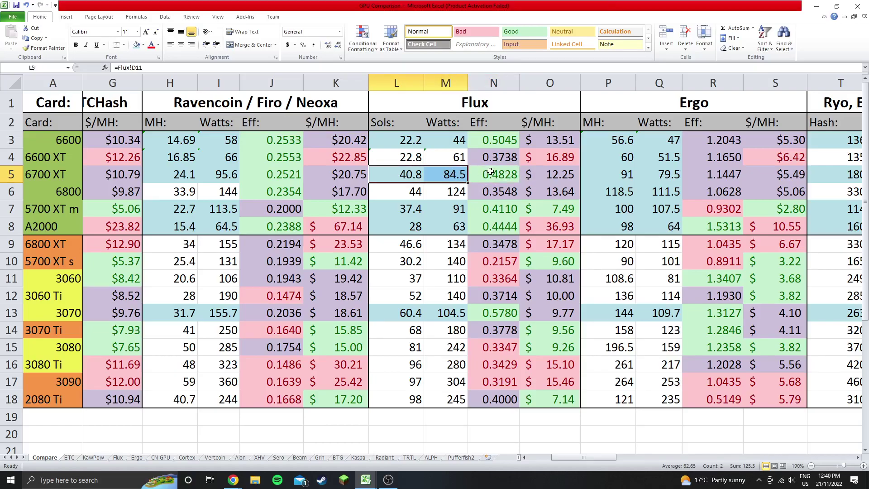
key("Right")
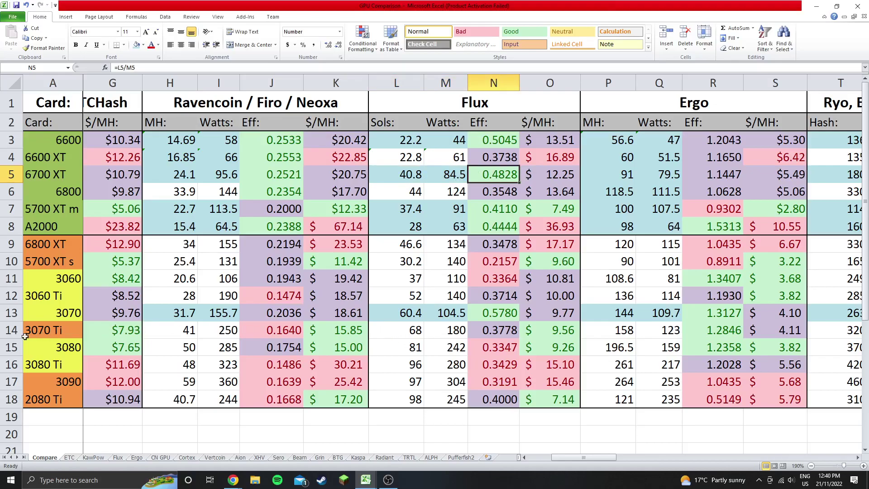
left_click_drag(380, 295, 474, 364)
left_click(459, 382)
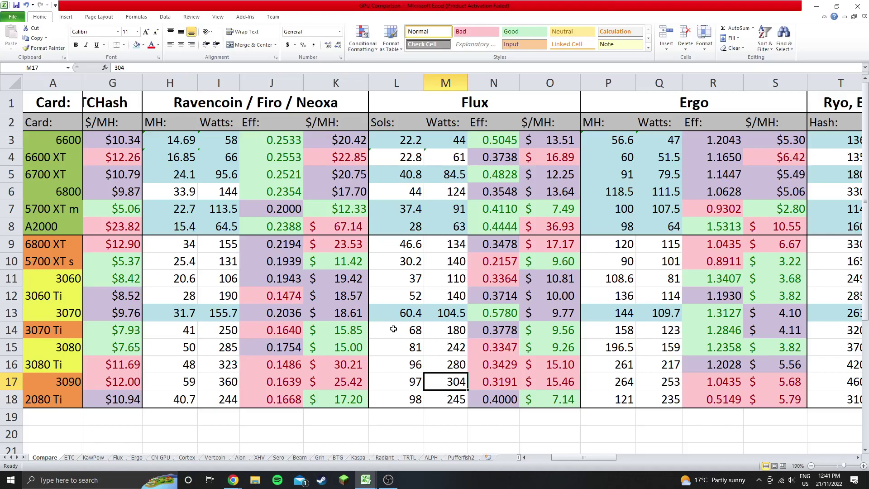
- Compare Flux hashrate and watts across the 3060–3080 Ti, 5700 XT, A2000, 6700 XT and 6600
left_click_drag(394, 330, 456, 363)
left_click_drag(395, 280, 445, 296)
left_click(445, 312)
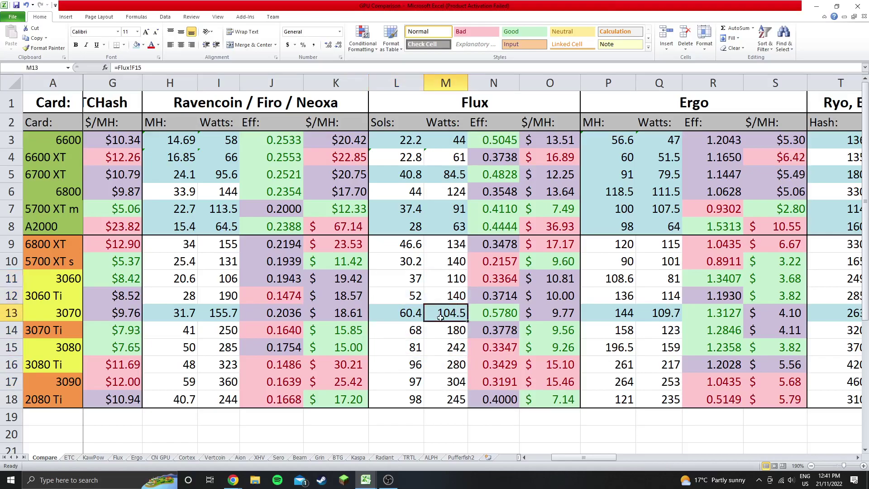
left_click(390, 311)
left_click_drag(400, 312, 442, 313)
left_click_drag(406, 209, 434, 227)
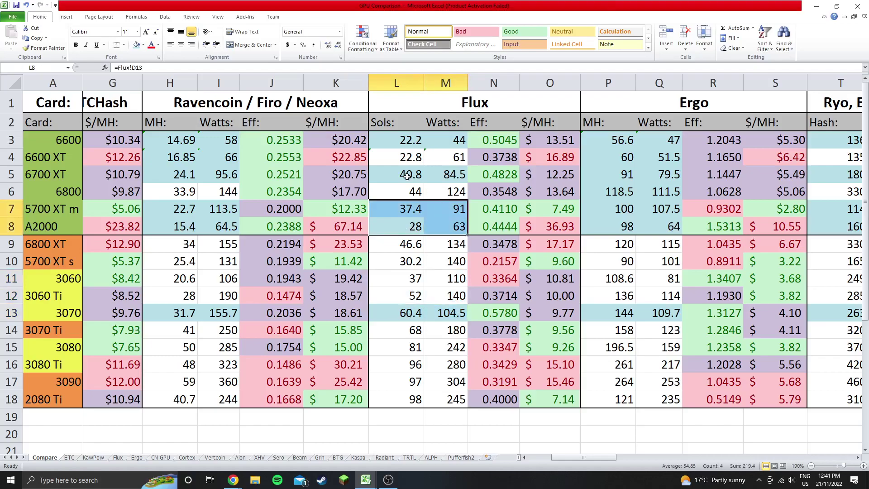
left_click_drag(404, 174, 443, 175)
left_click_drag(406, 139, 452, 139)
left_click(448, 275)
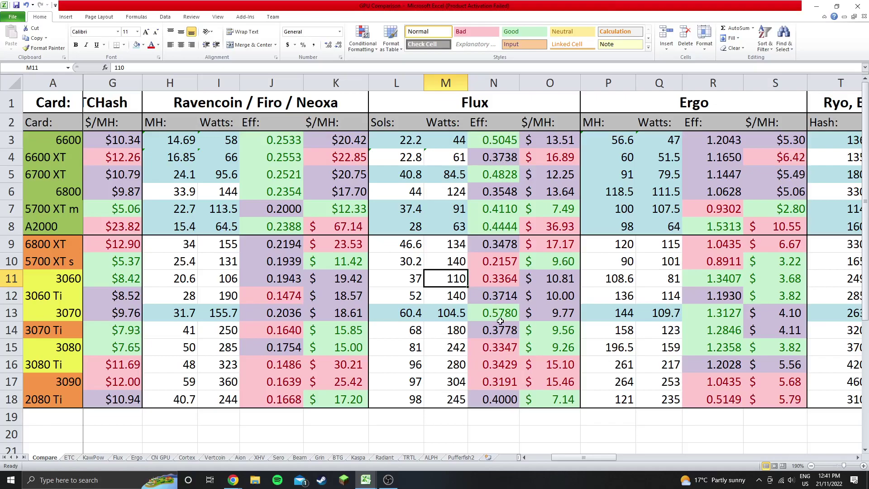
left_click(479, 174)
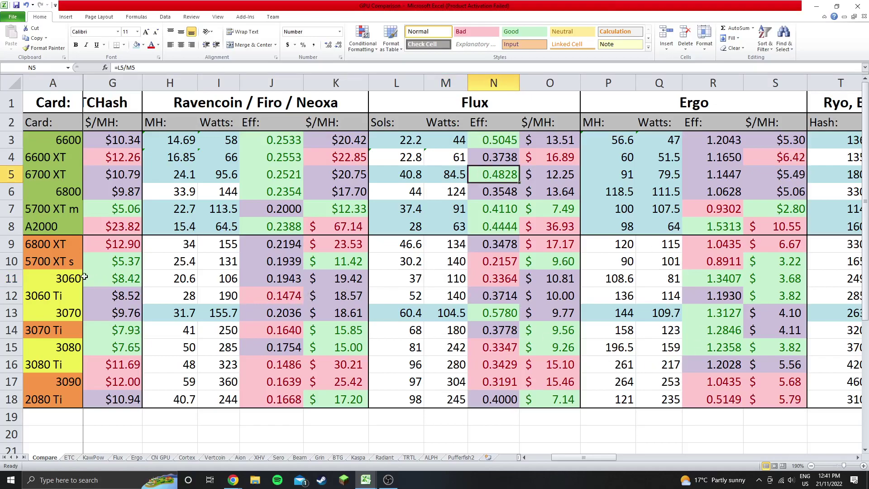
- Compare the 3060 Ti and 6600 Flux efficiency against the 6700 XT, then return to Hive OS
left_click_drag(61, 277, 68, 382)
left_click(503, 299)
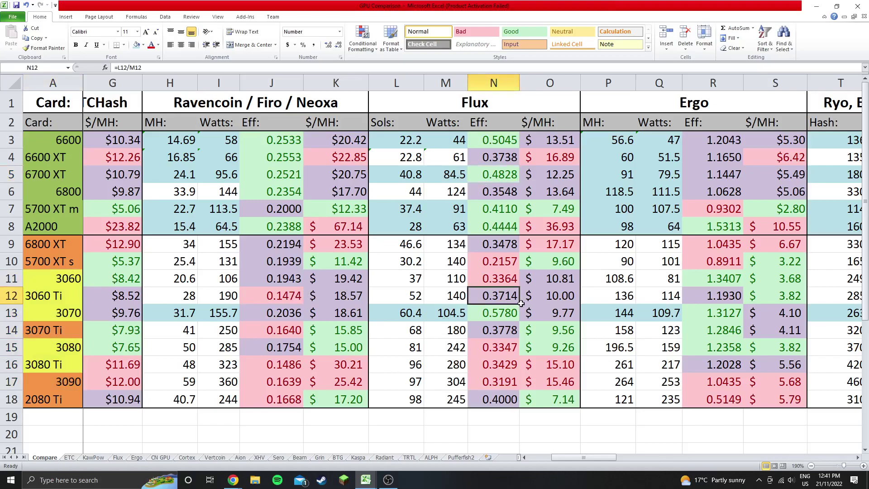
left_click(505, 178)
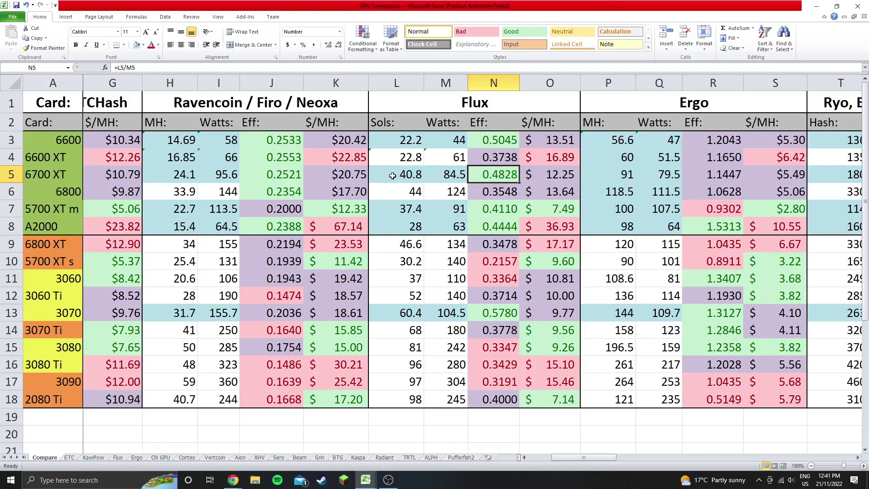
left_click_drag(404, 175, 450, 175)
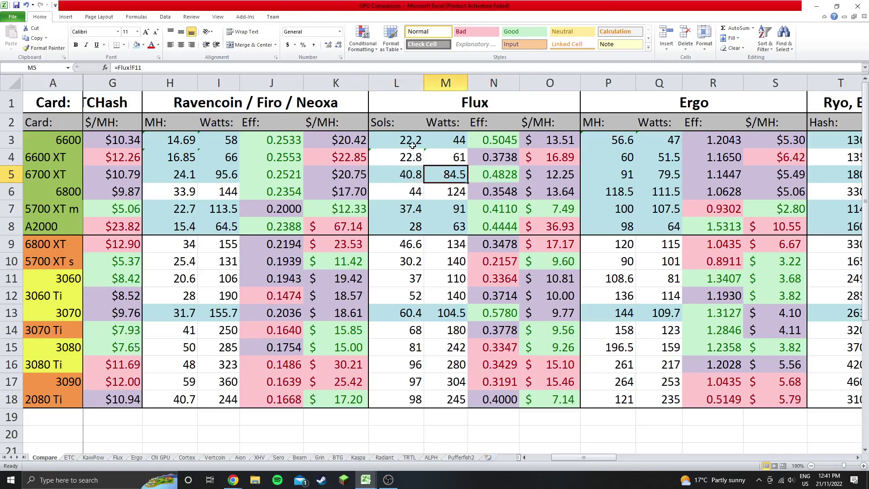
left_click(493, 140)
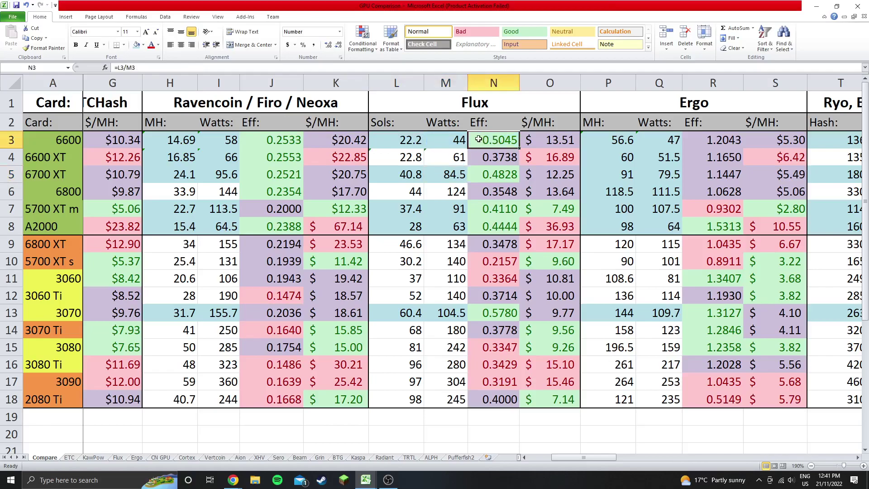
left_click(487, 175)
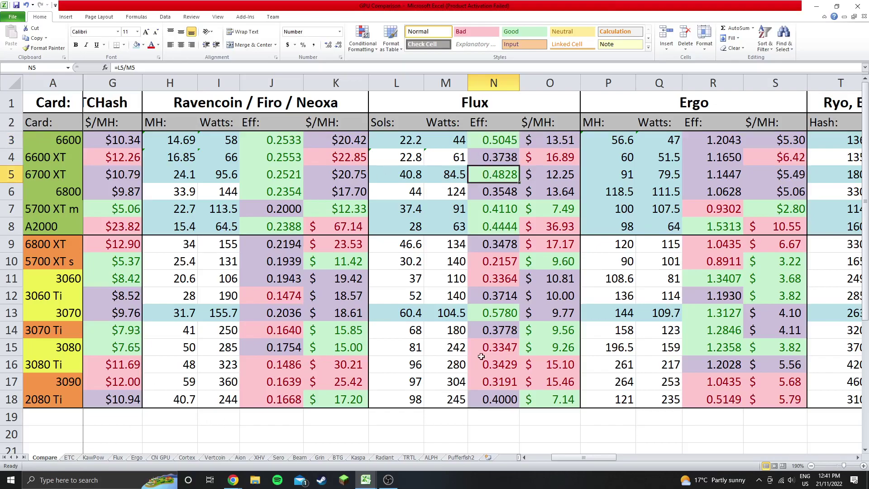
left_click(233, 480)
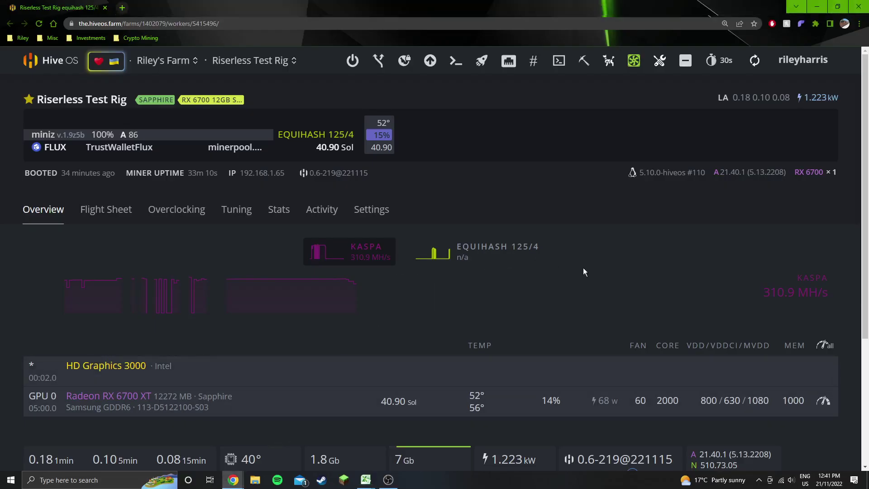